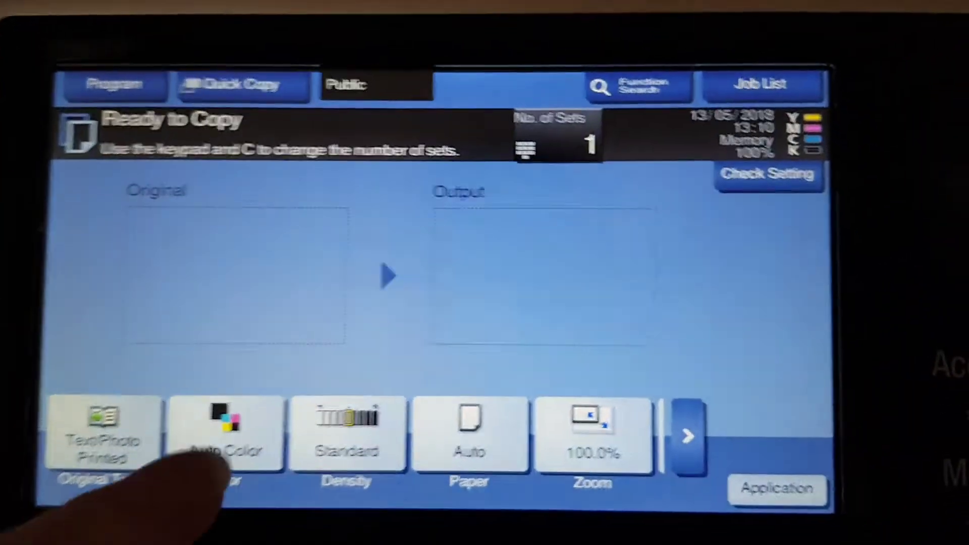
Select Full Color mode and A4 paper from tray 1 for the copy.
left_click(219, 496)
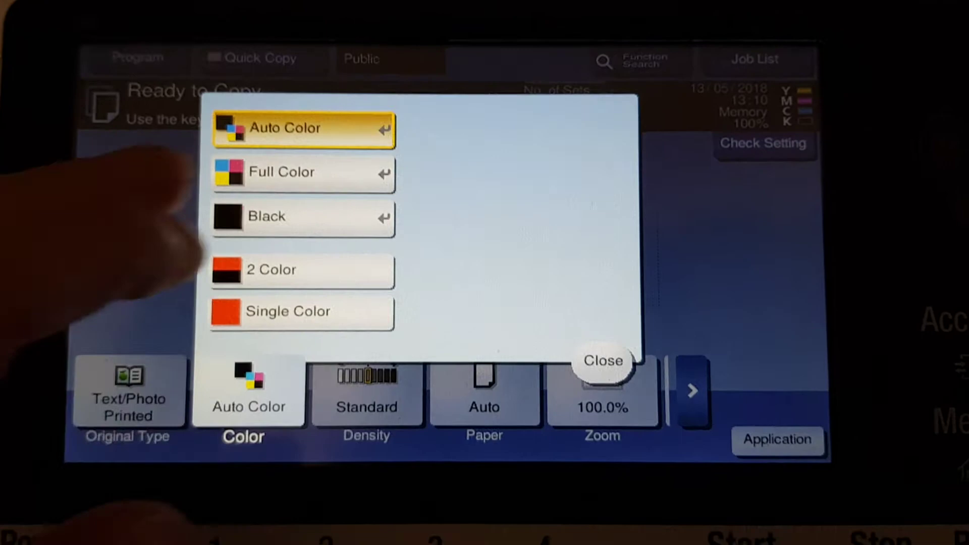
left_click(279, 205)
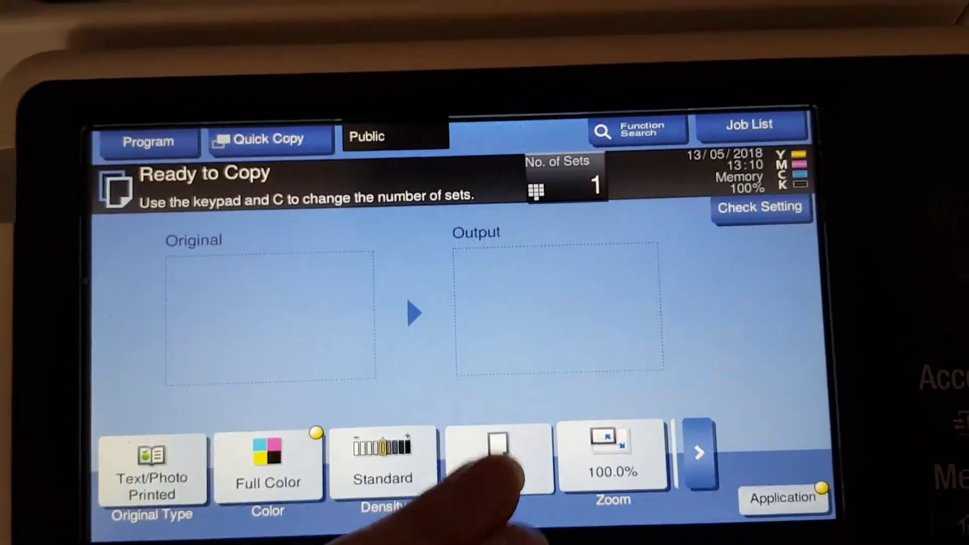
left_click(479, 401)
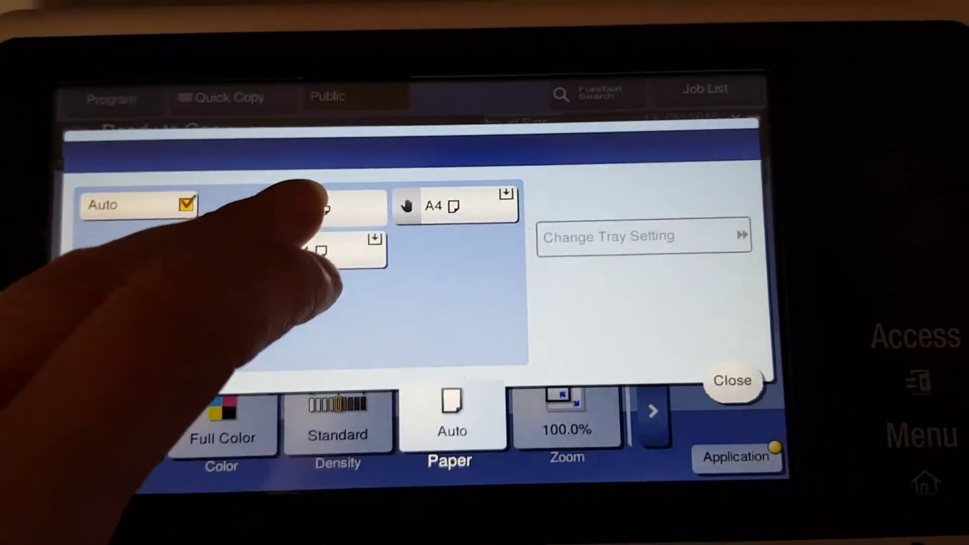
left_click(355, 237)
left_click(739, 349)
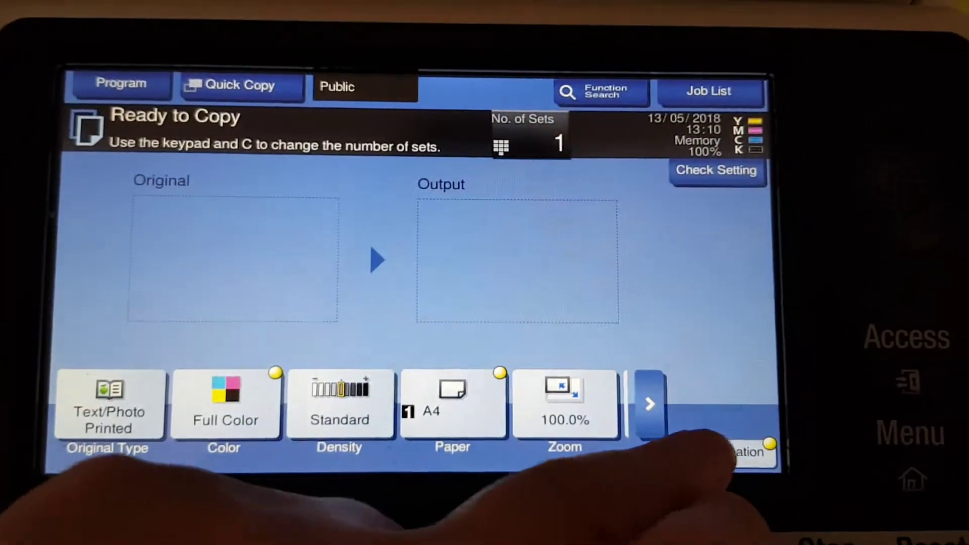
In the Application settings, set background removal to the +2 Dark level.
left_click(752, 441)
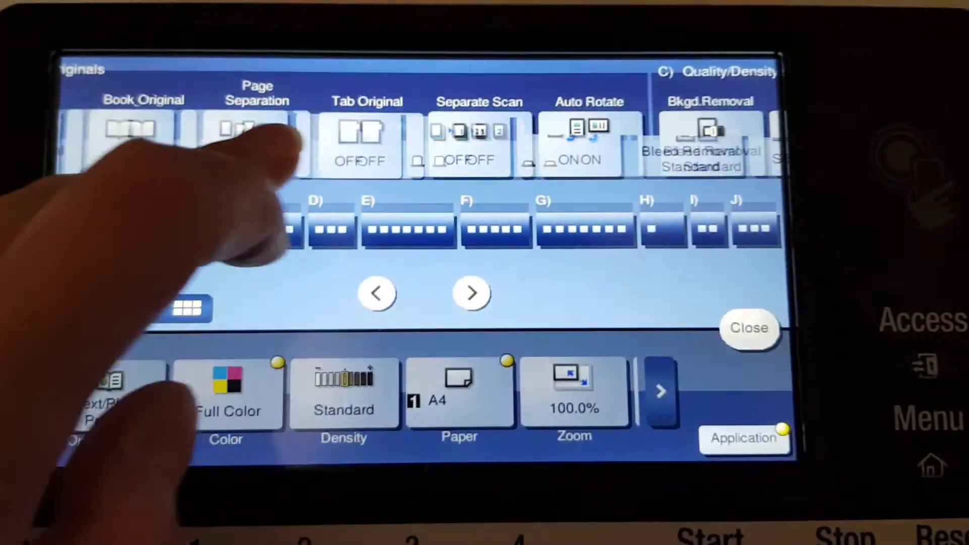
left_click_drag(530, 128, 190, 128)
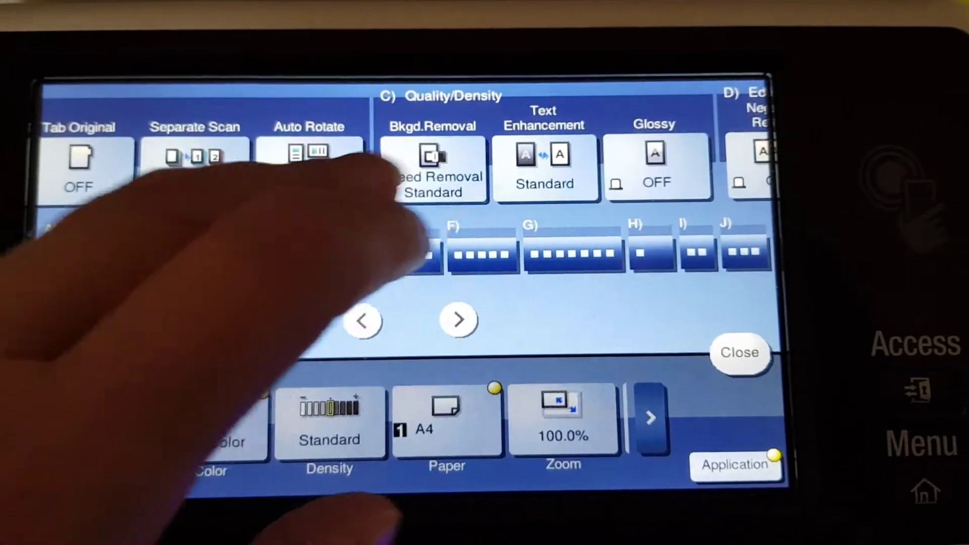
left_click(466, 144)
left_click(686, 215)
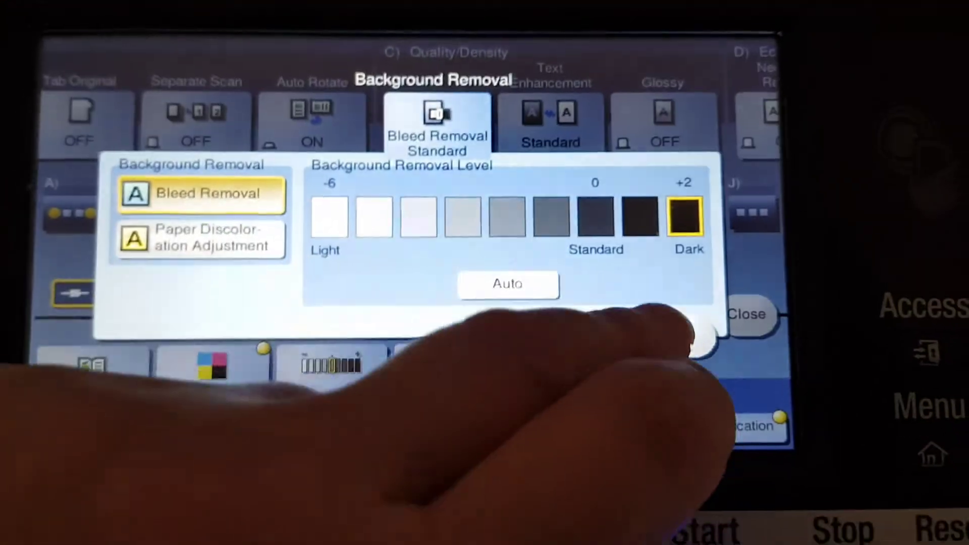
left_click(674, 337)
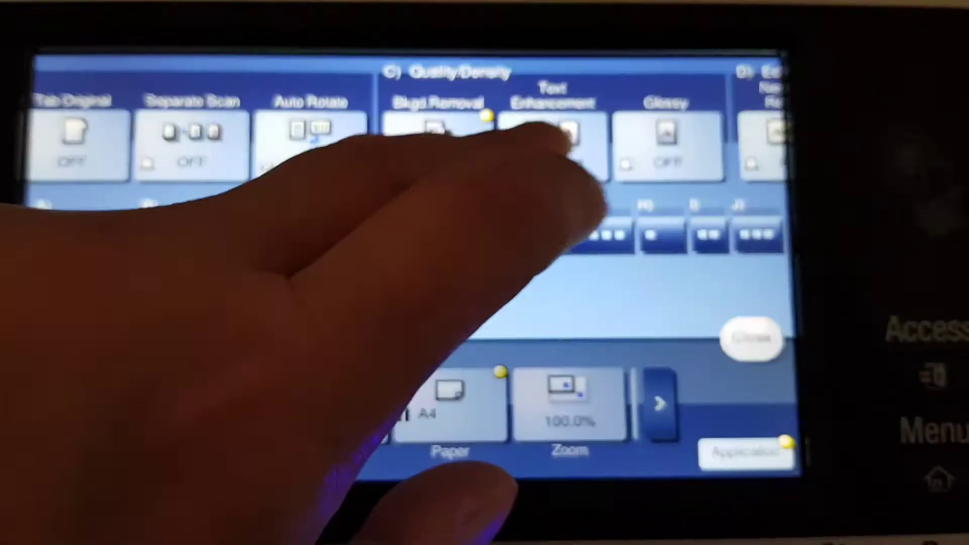
Raise text enhancement to +4.
left_click(548, 125)
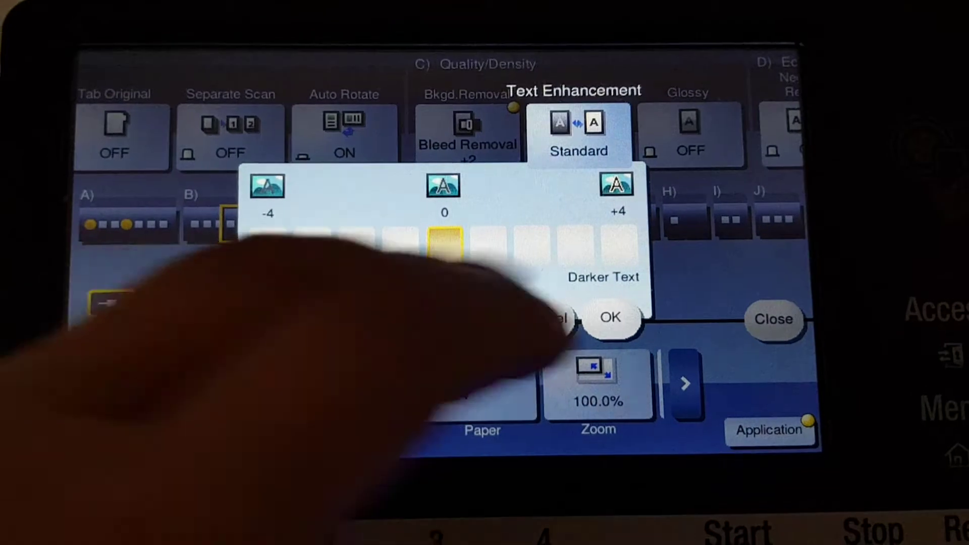
left_click(600, 238)
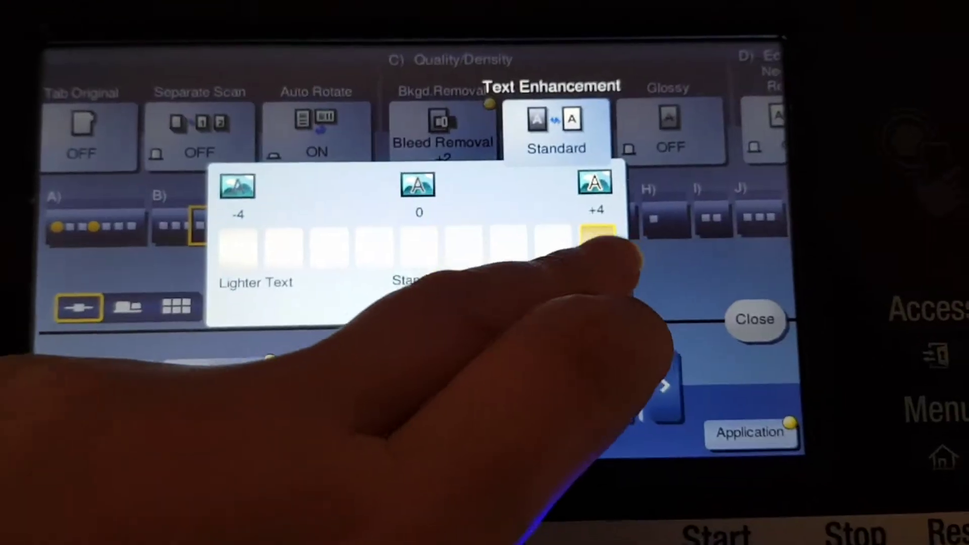
left_click(598, 315)
left_click(470, 304)
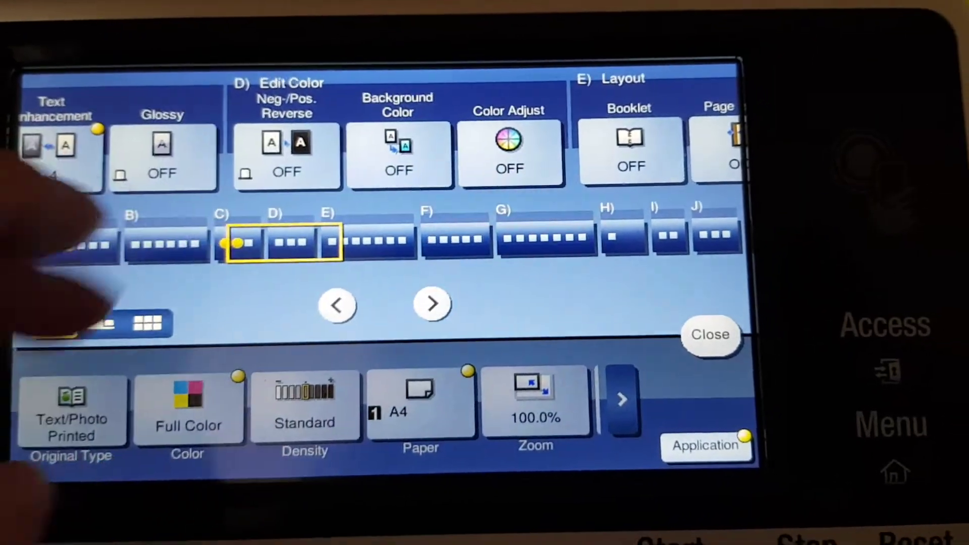
Turn on negative/positive reverse and raise the yellow colour balance to +3.
left_click(287, 156)
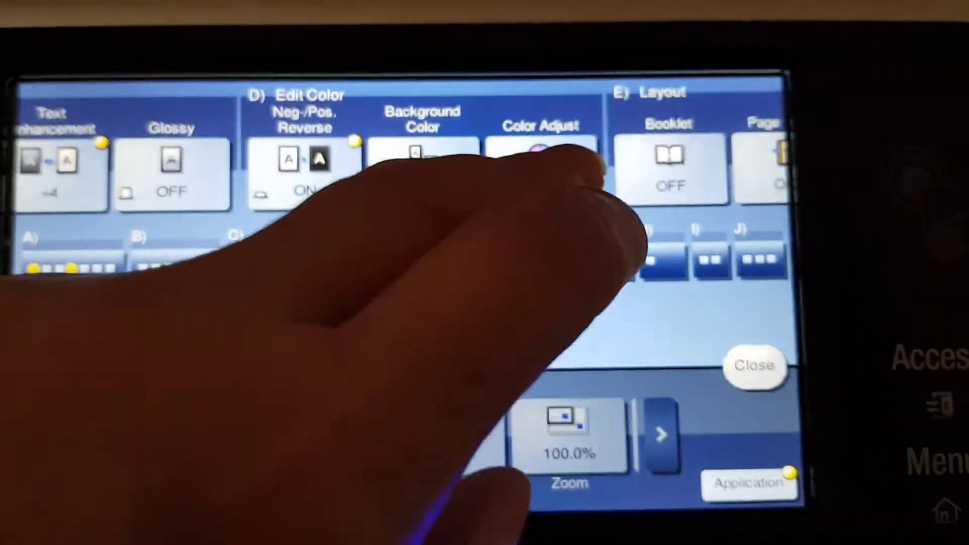
left_click(542, 163)
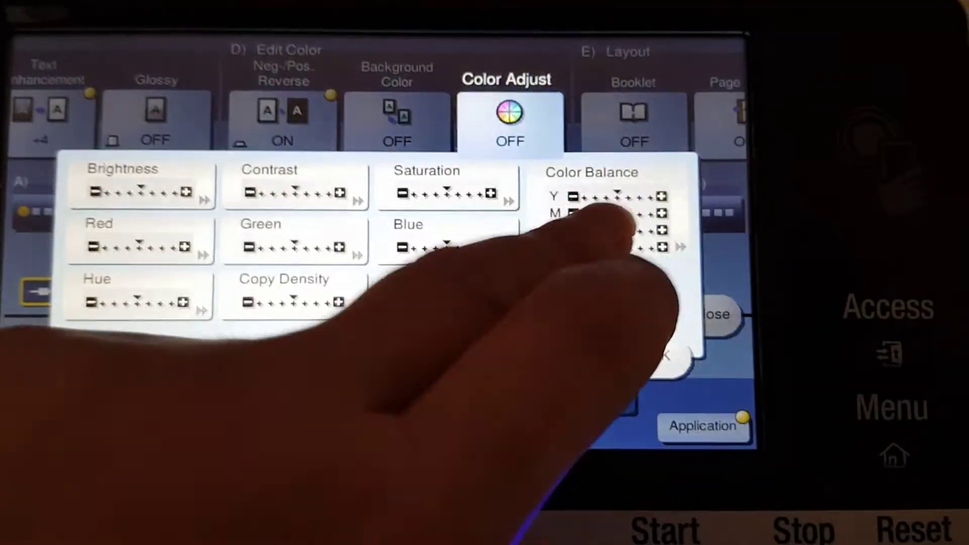
left_click(636, 212)
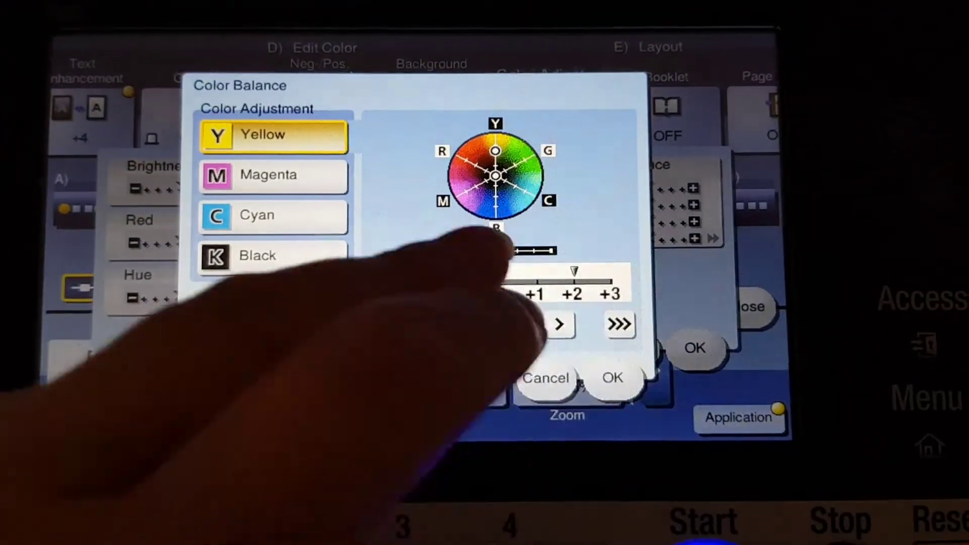
left_click(609, 291)
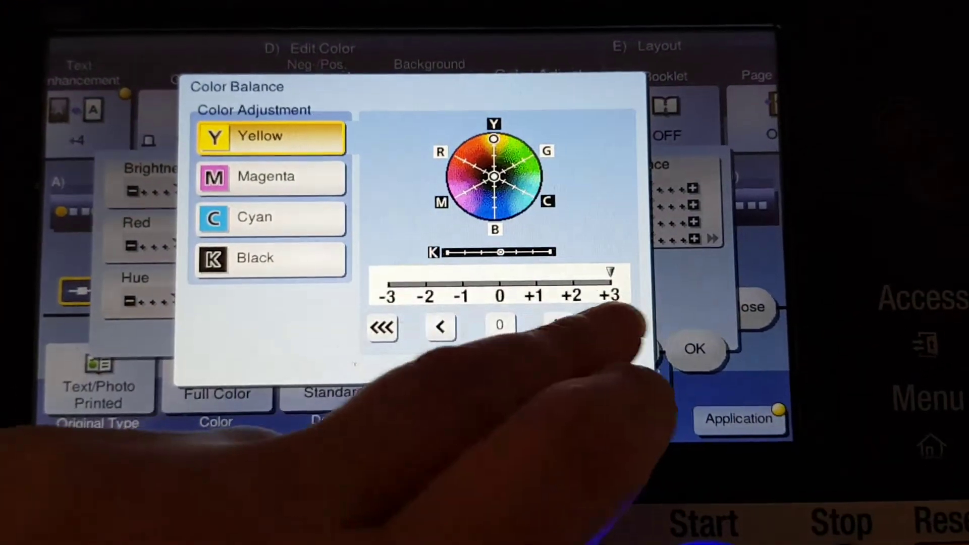
Raise the magenta, cyan and black balance to +3 each and confirm.
left_click(269, 185)
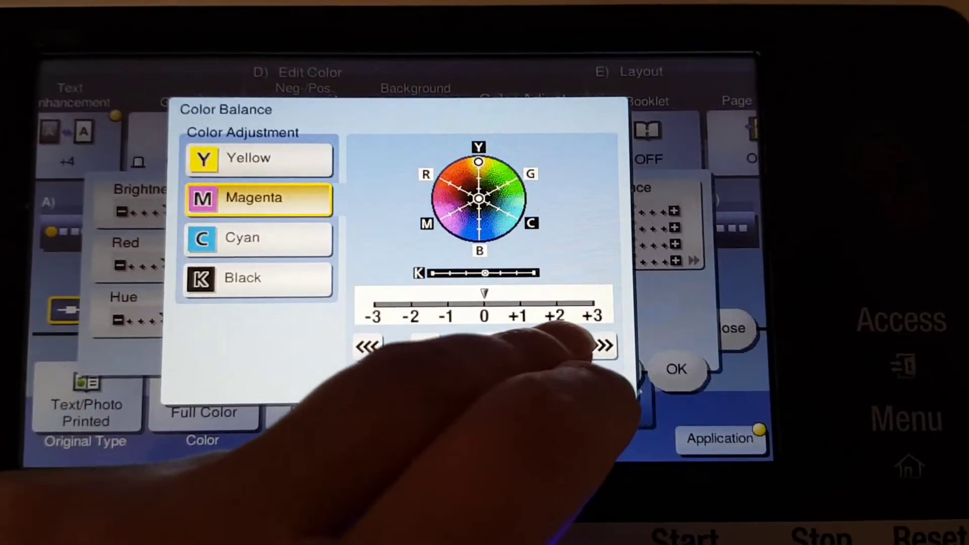
left_click(539, 340)
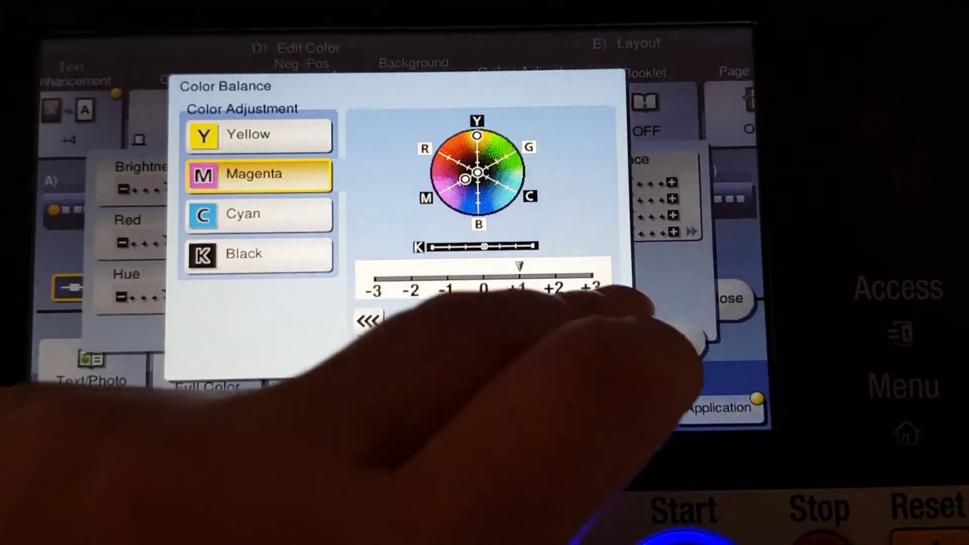
left_click(577, 310)
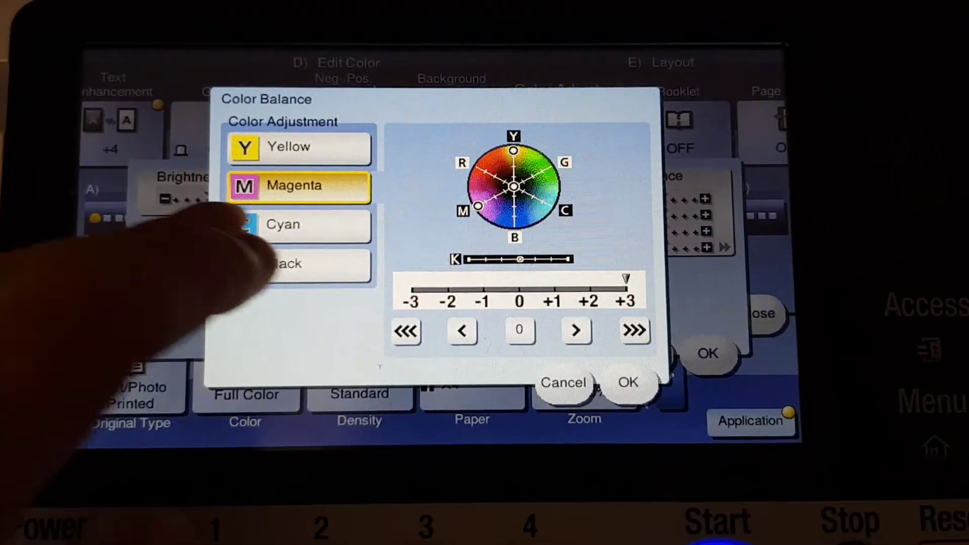
left_click(299, 224)
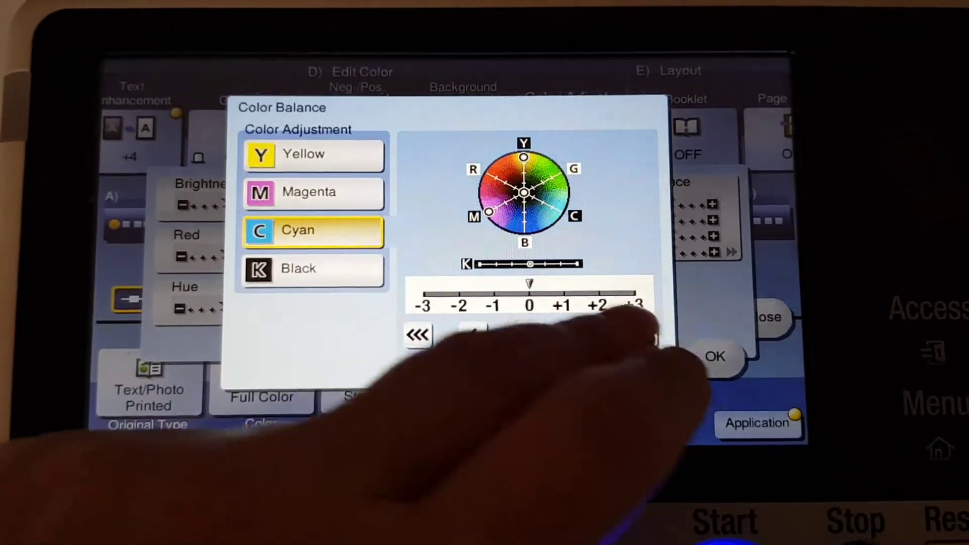
left_click(629, 307)
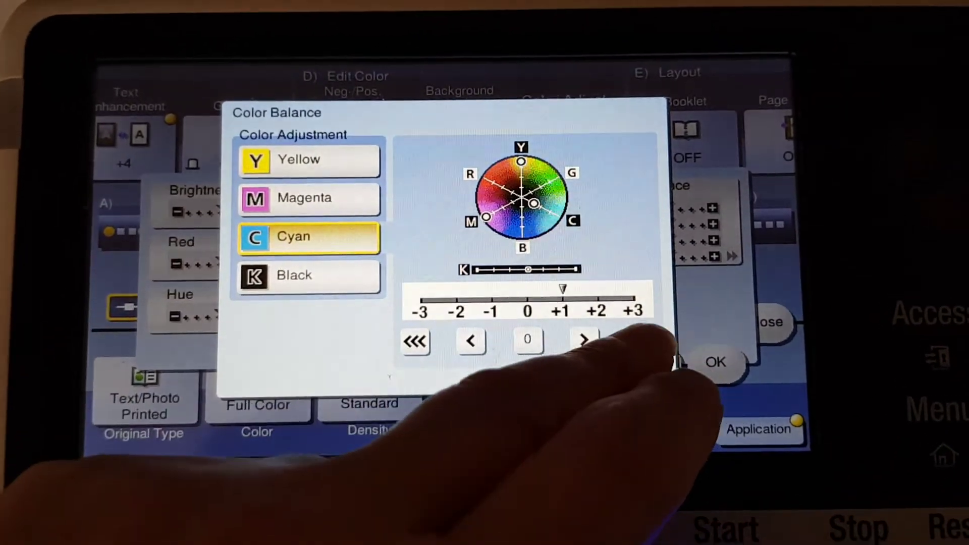
left_click(321, 261)
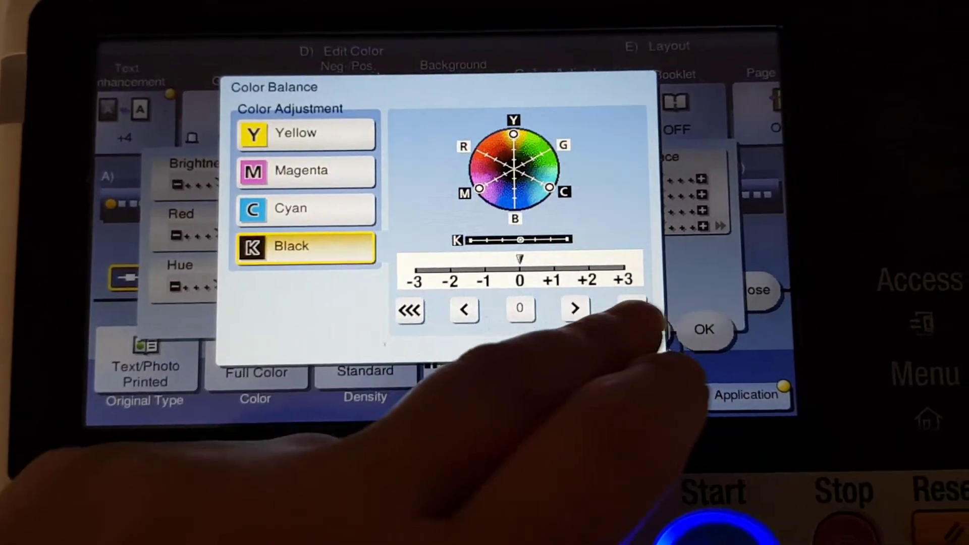
left_click(649, 324)
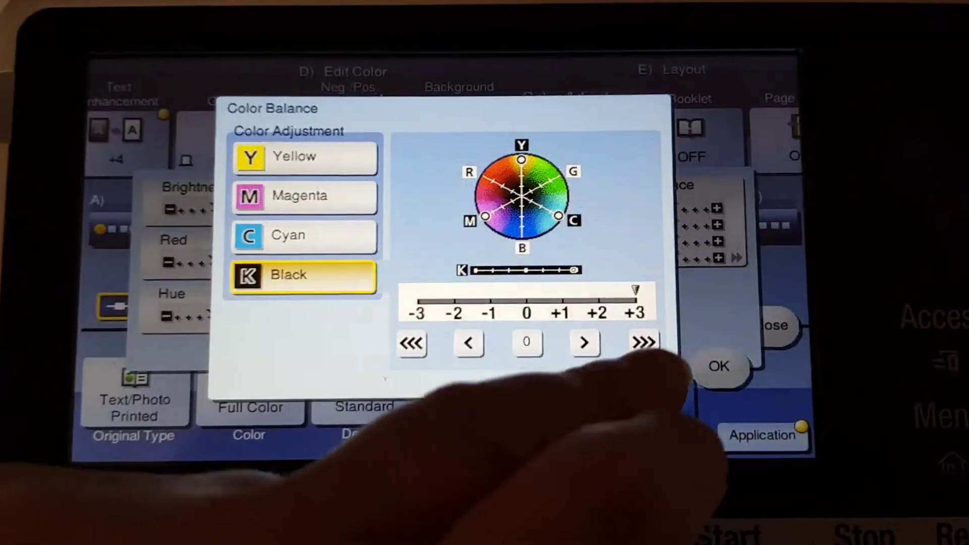
left_click(638, 403)
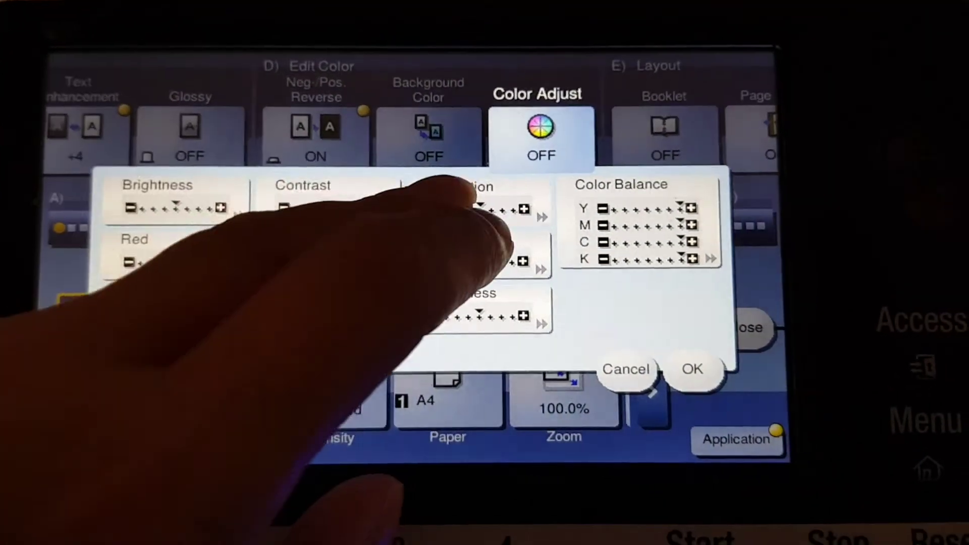
Set saturation to +3, brightness to -3 and red to +3.
left_click(511, 216)
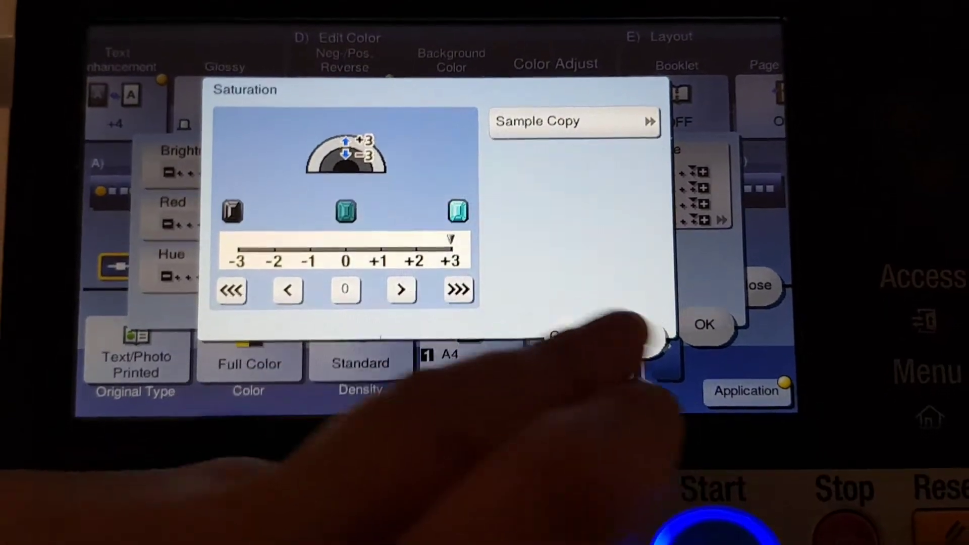
left_click(640, 345)
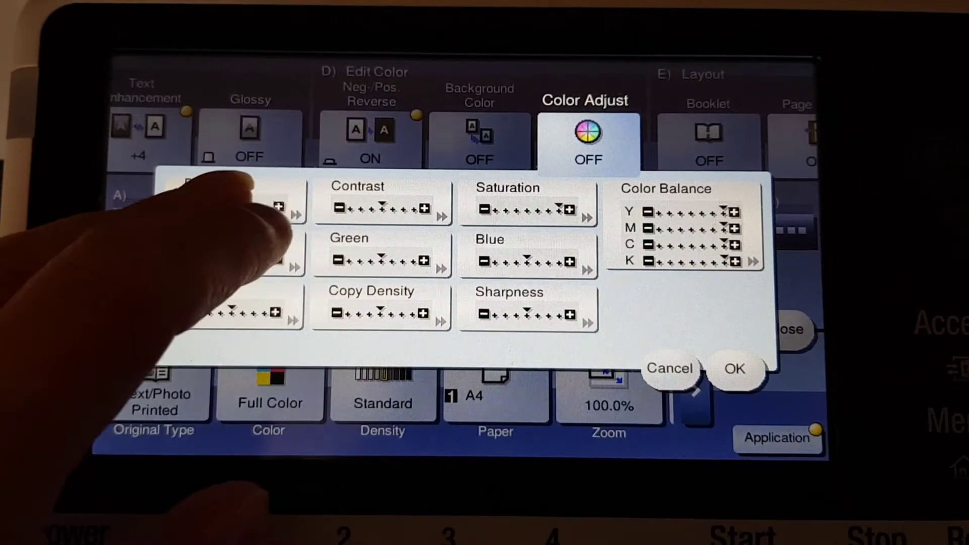
left_click(227, 204)
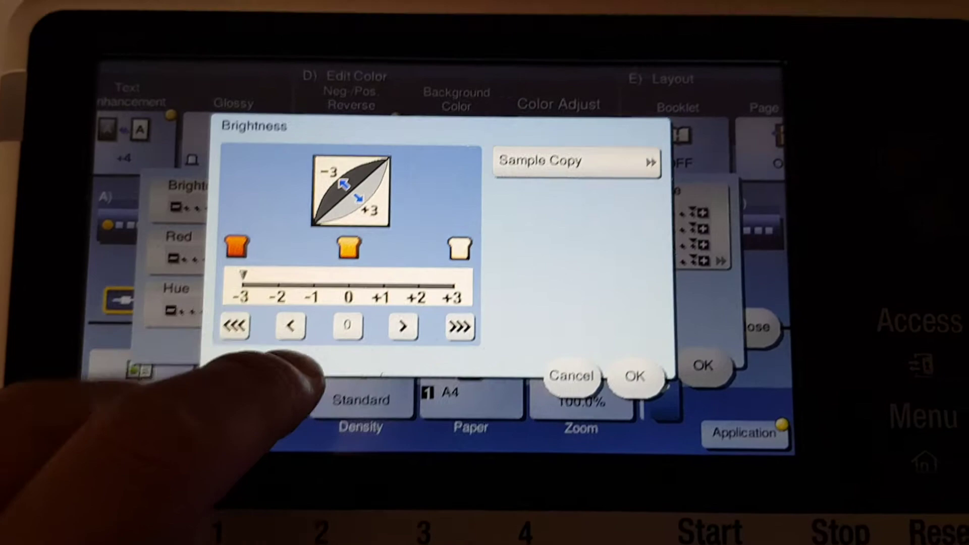
left_click(647, 356)
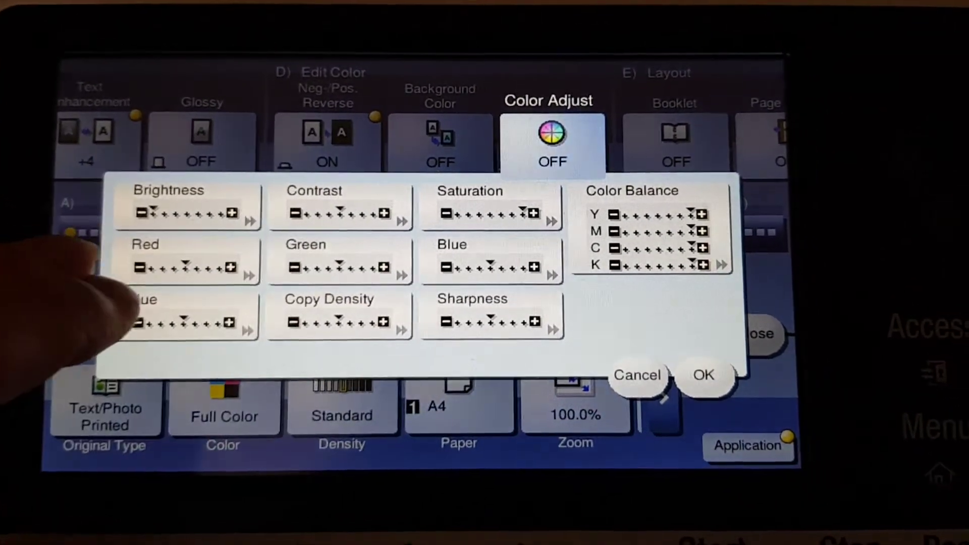
left_click(174, 251)
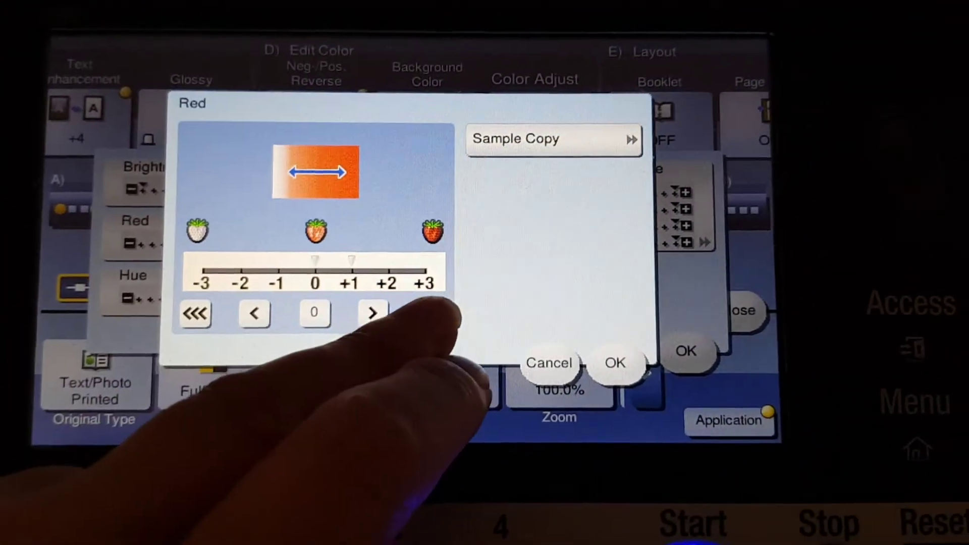
left_click(597, 354)
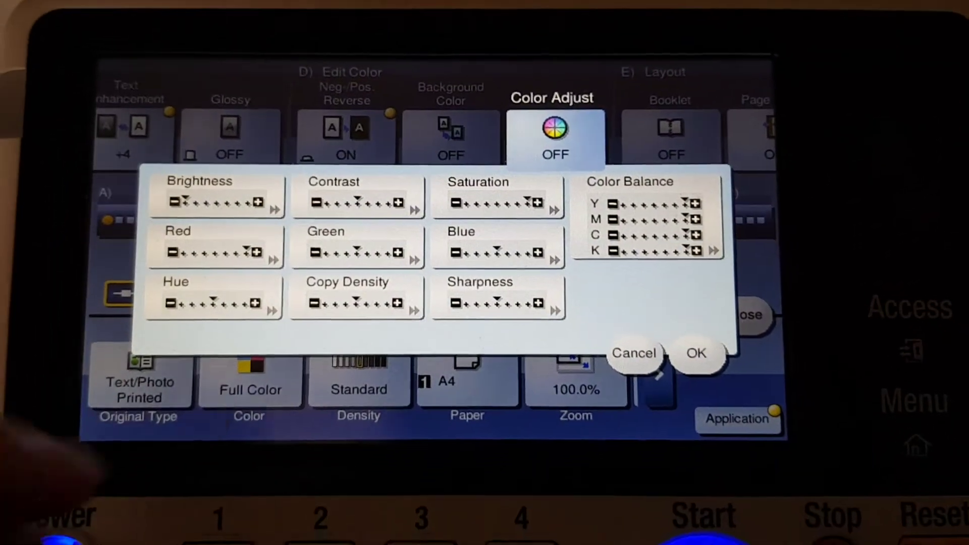
Shift the hue to -3, leave sharpness at 0, and apply Colour Adjust.
left_click(200, 299)
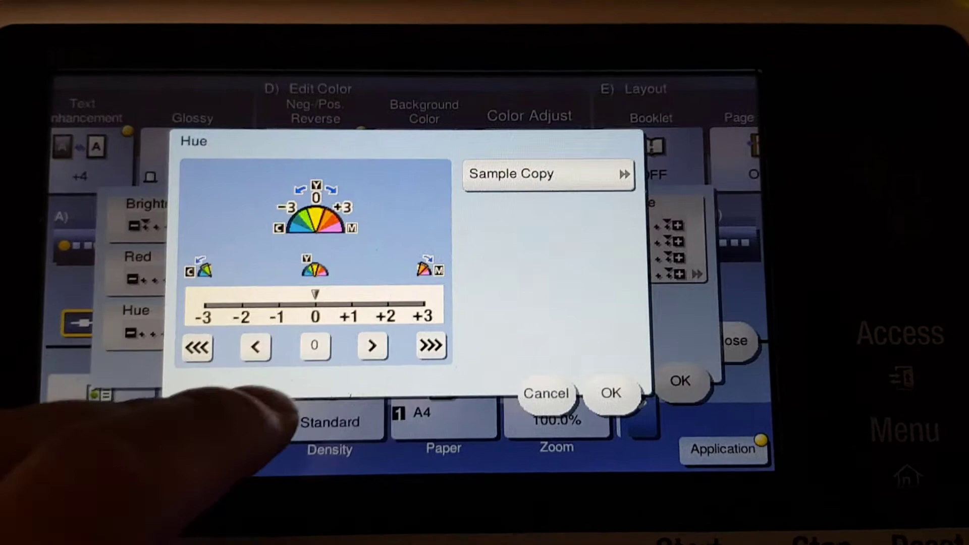
left_click(203, 315)
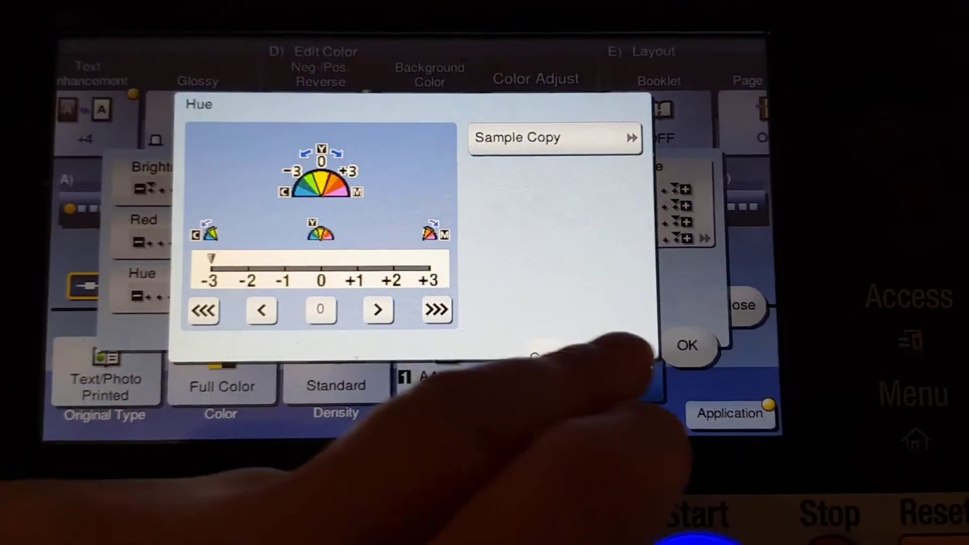
left_click(625, 374)
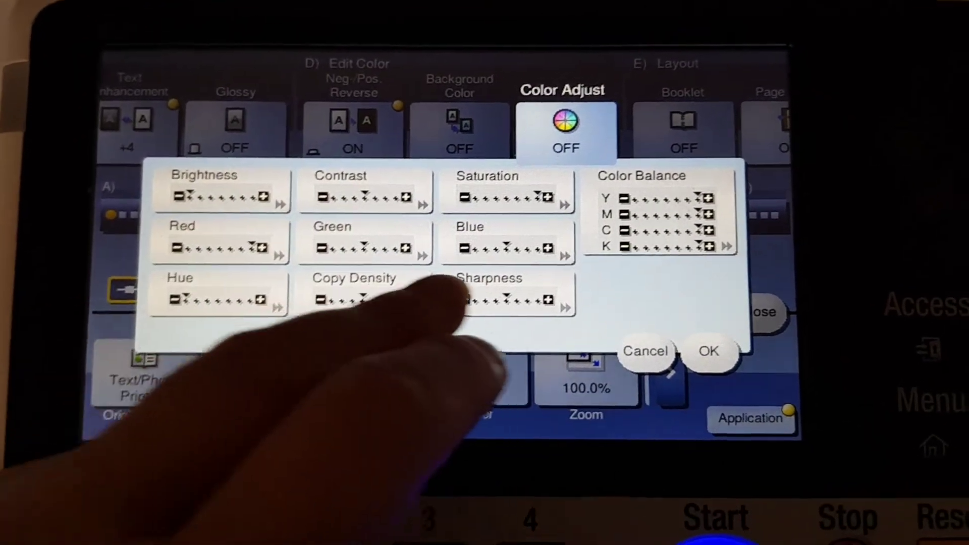
left_click(496, 291)
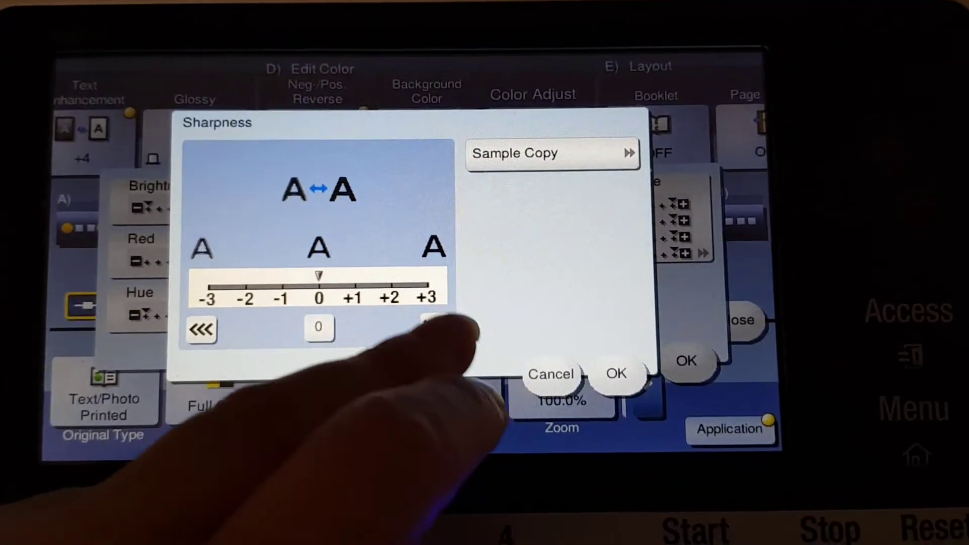
left_click(612, 363)
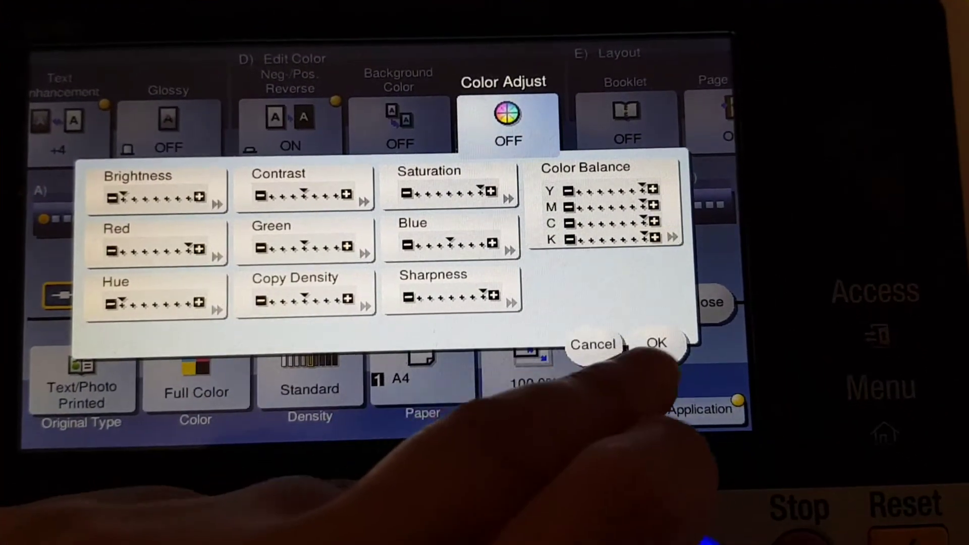
left_click(680, 350)
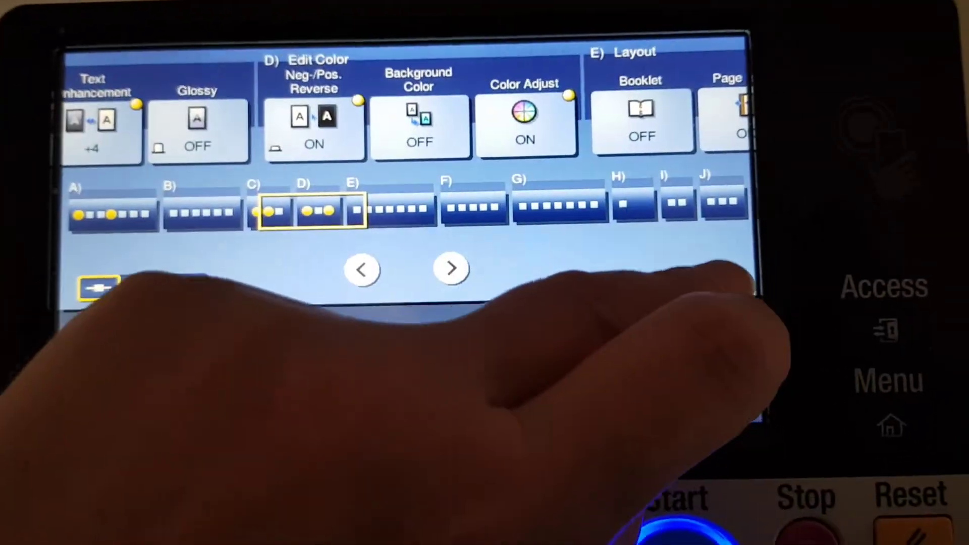
Close the Application screen to return to Ready to Copy.
left_click(725, 324)
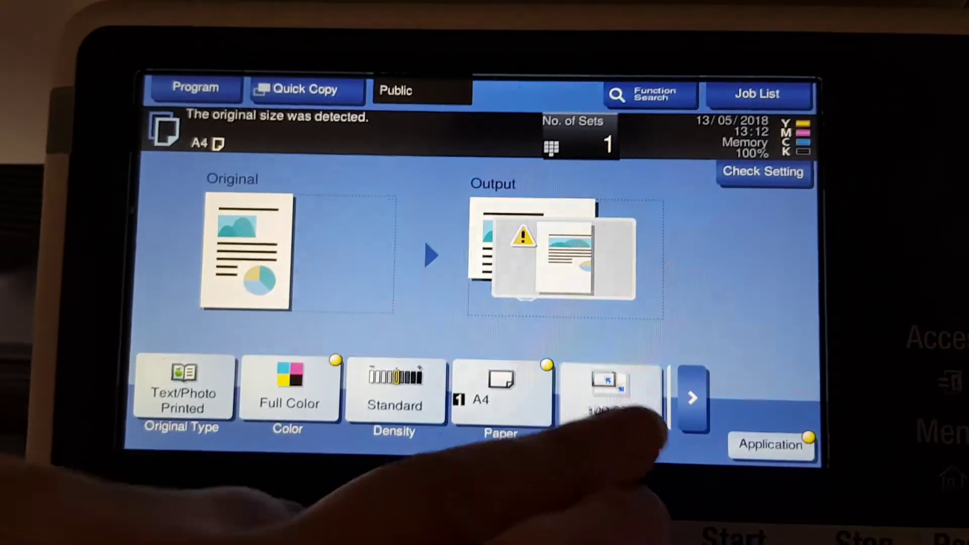
Set a manual non-uniform zoom of X 141.4% and Y 190%.
left_click(653, 383)
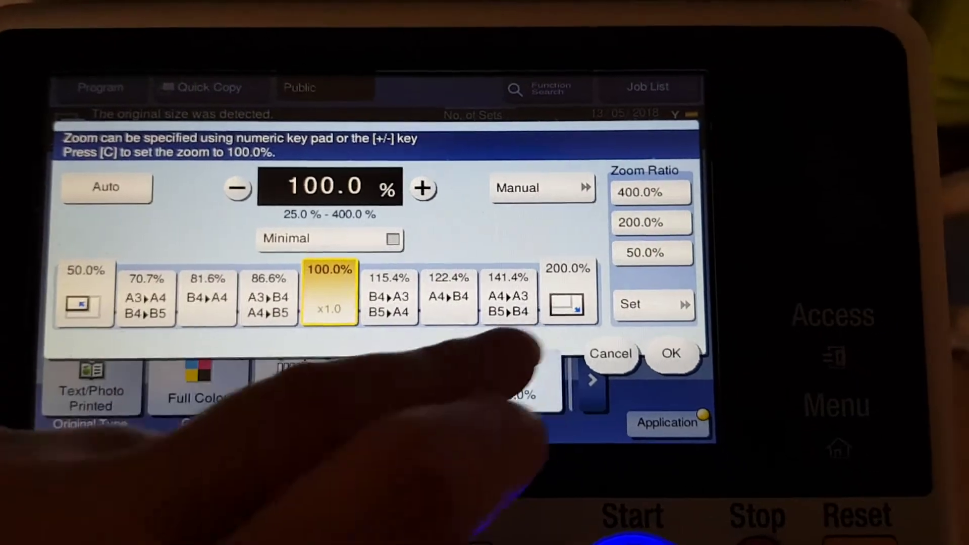
left_click(525, 302)
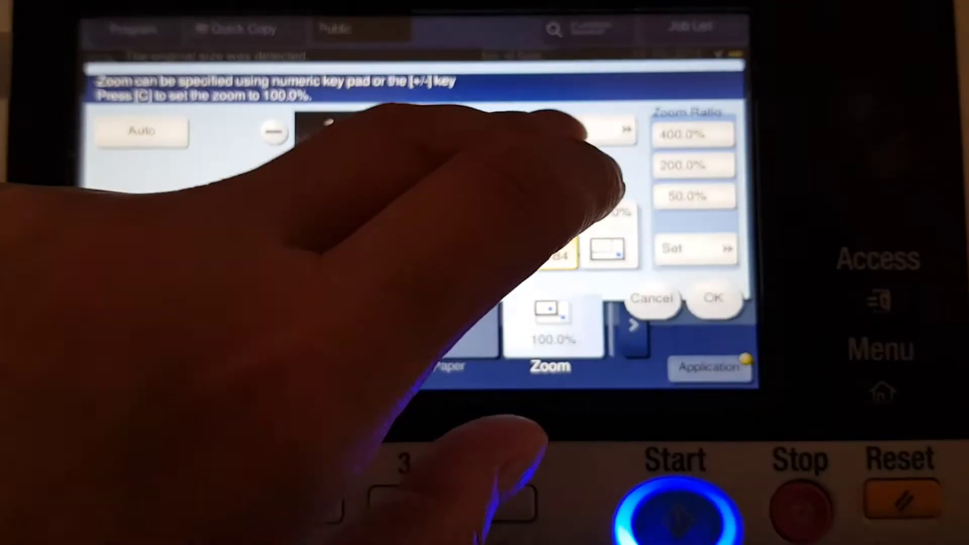
left_click(560, 142)
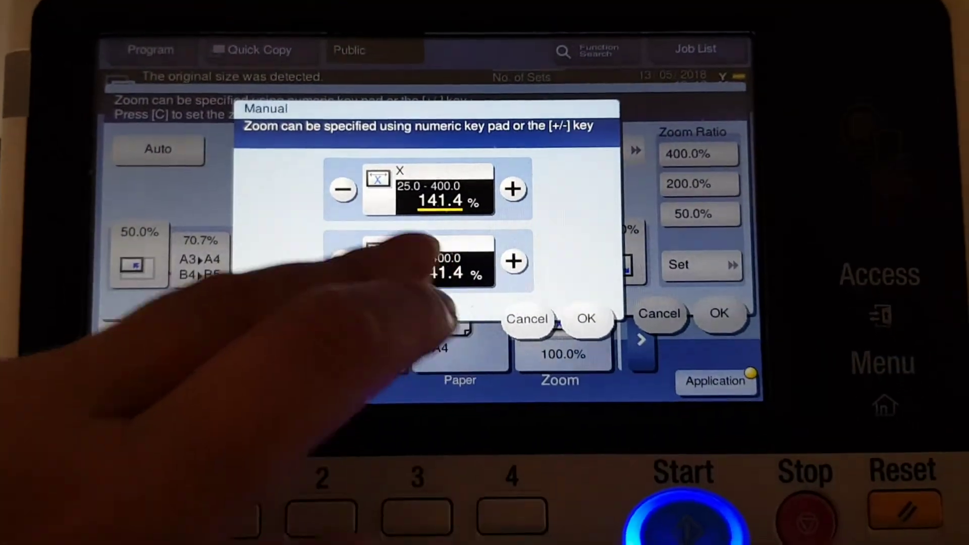
left_click(435, 265)
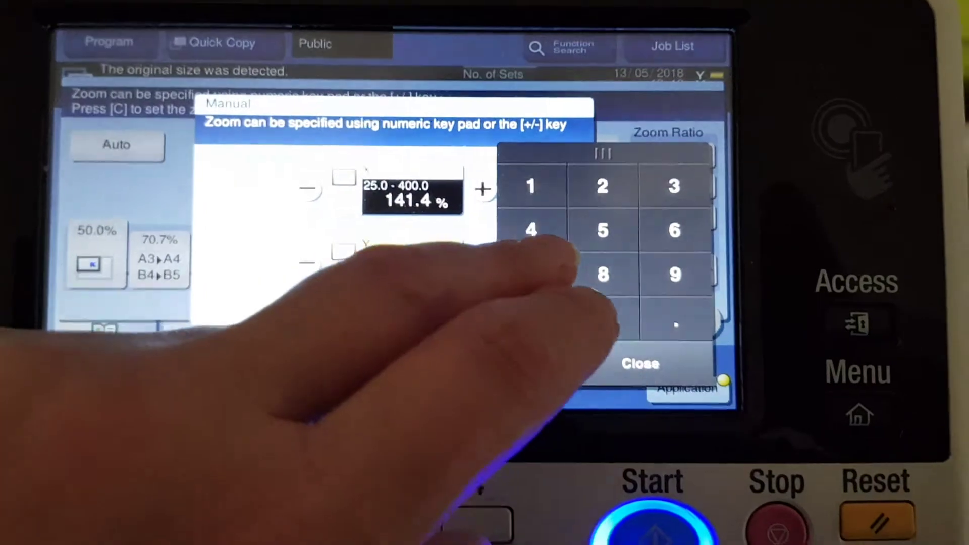
left_click(541, 201)
type("19")
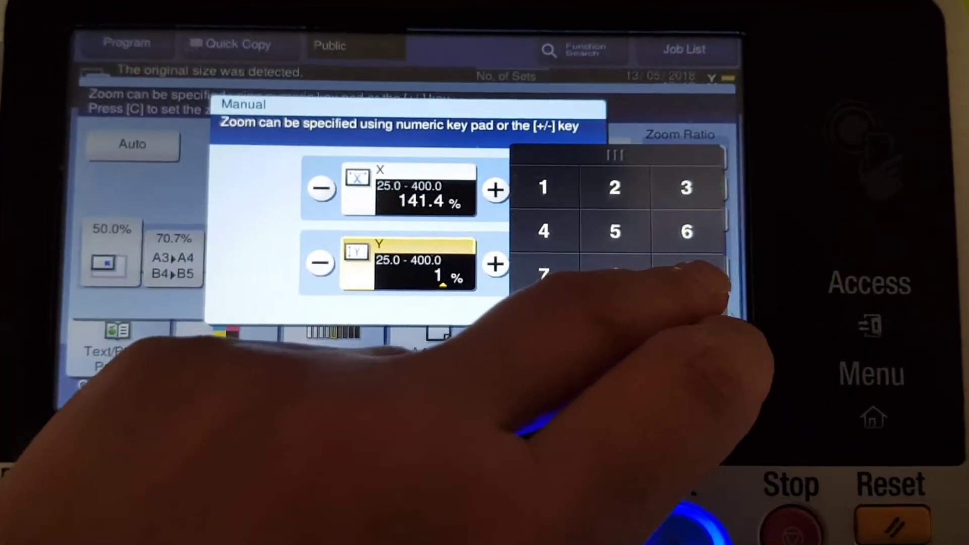
left_click(619, 327)
type("0")
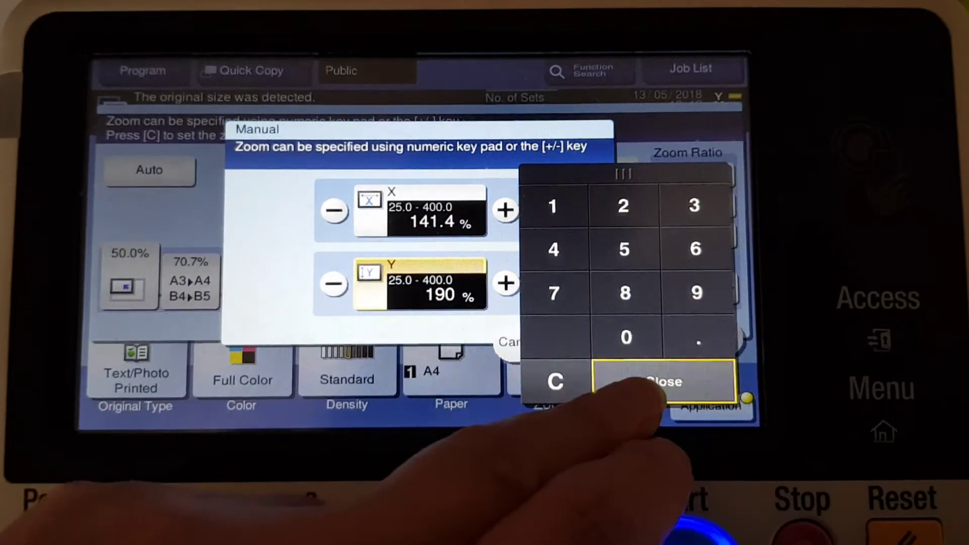
left_click(656, 386)
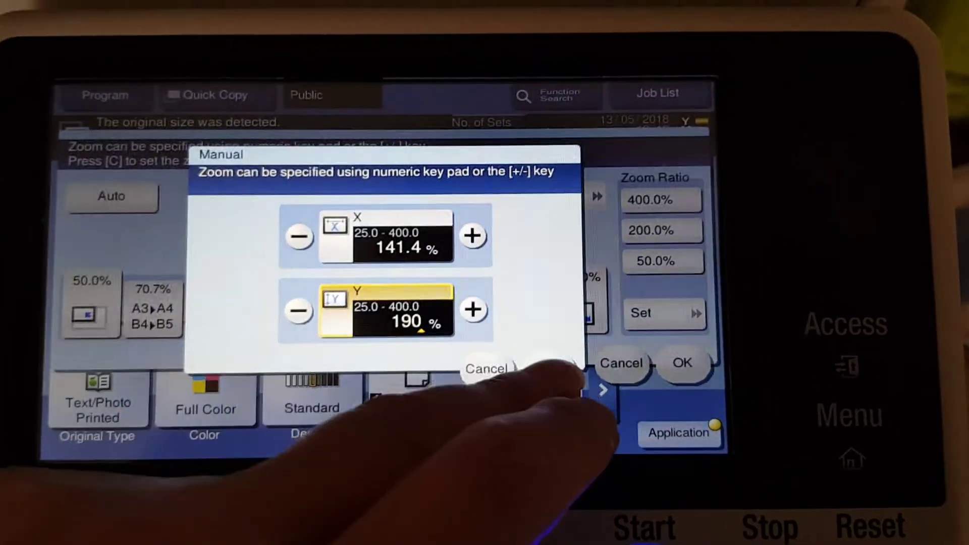
left_click(682, 363)
left_click(666, 346)
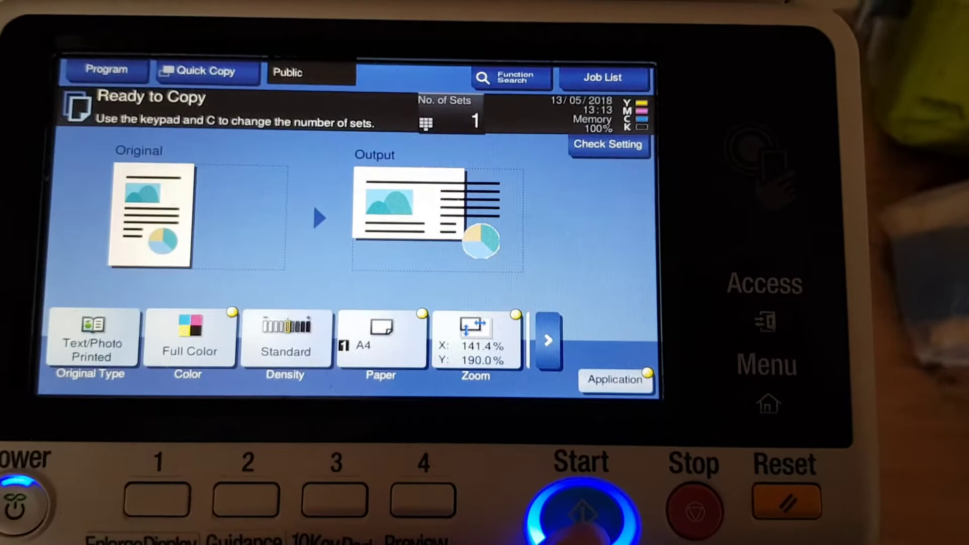
Scan the original and finish scanning so copy job 815 prints.
left_click(568, 485)
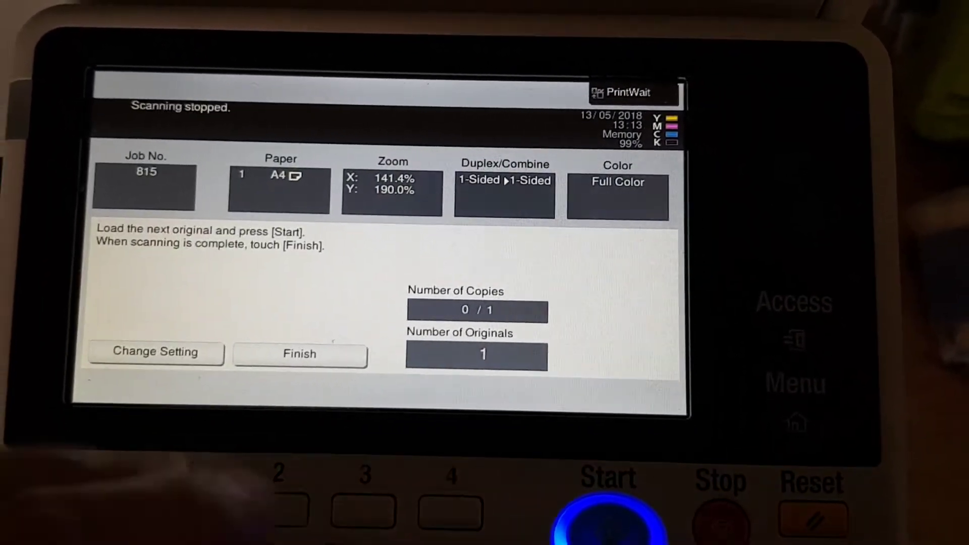
left_click(291, 359)
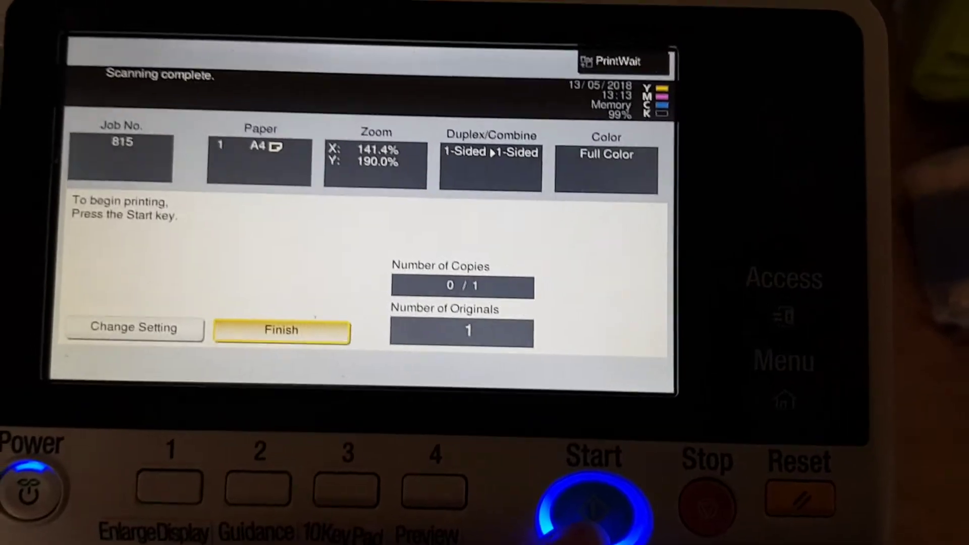